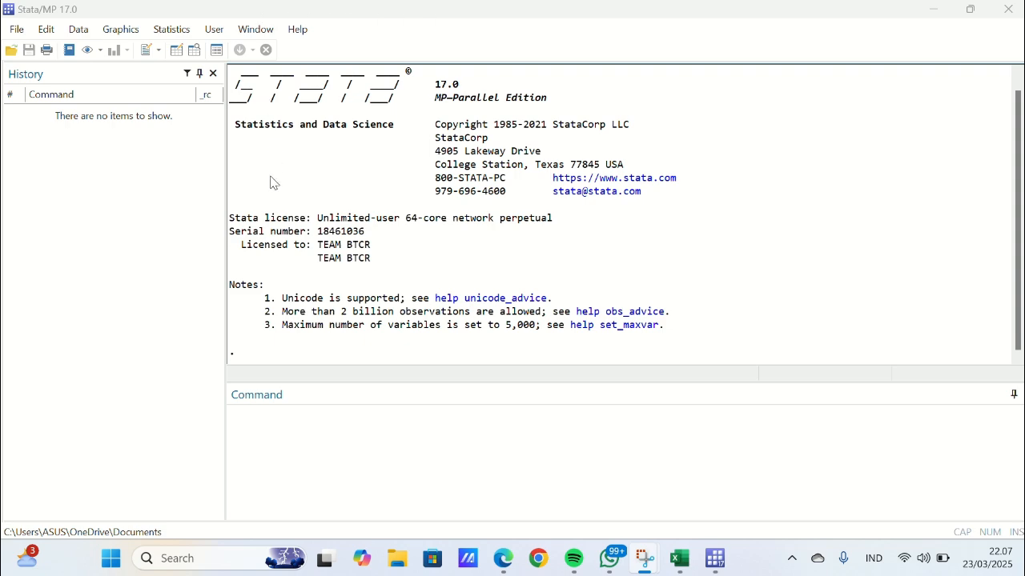
- Paste the copied data into an editable Data Editor, treating the first row as variable names
click(179, 51)
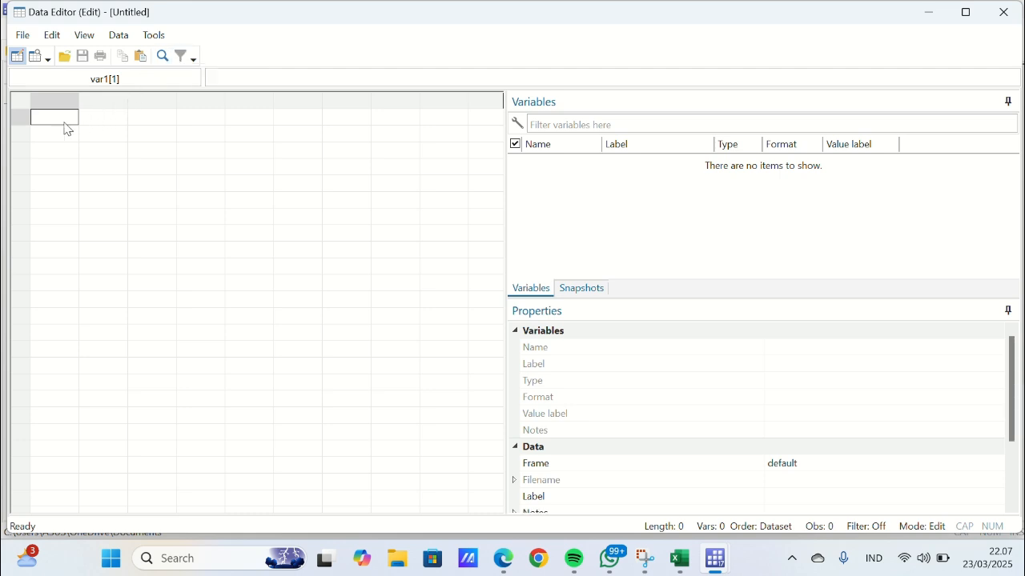
key(ctrl+v)
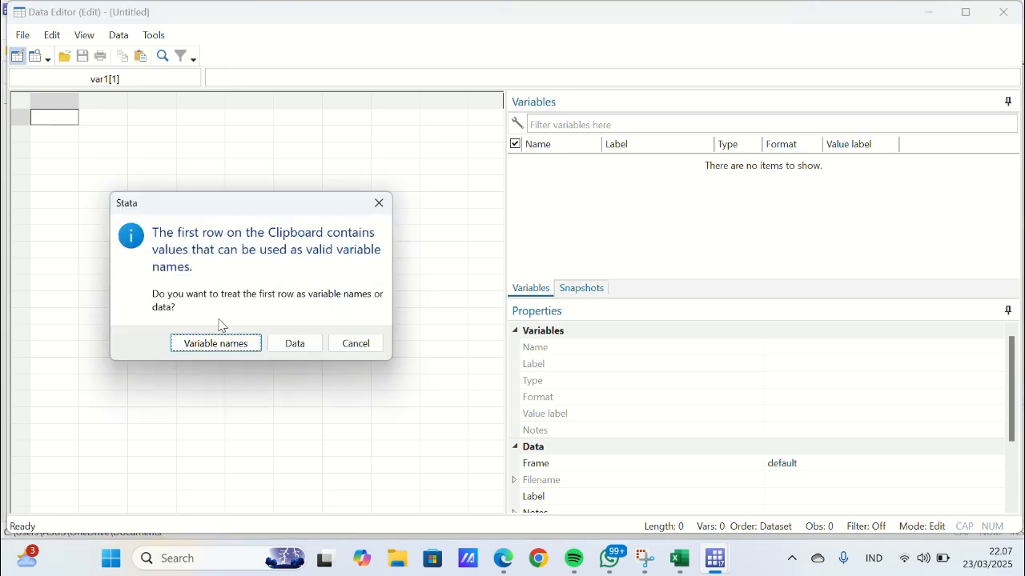
click(223, 344)
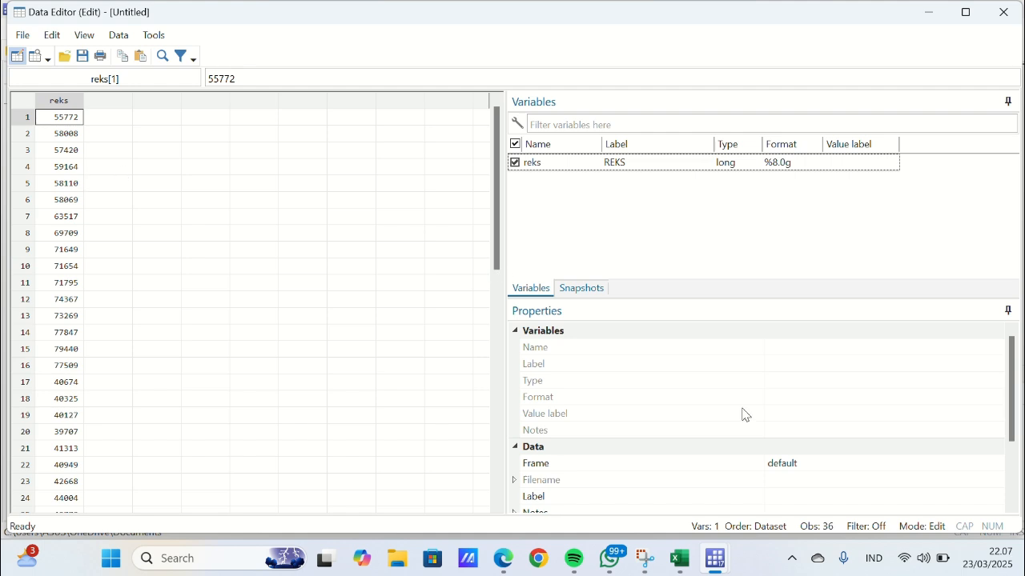
- Generate an observation counter variable in the main Stata window with the command gen t = _n
mouse_move(717, 561)
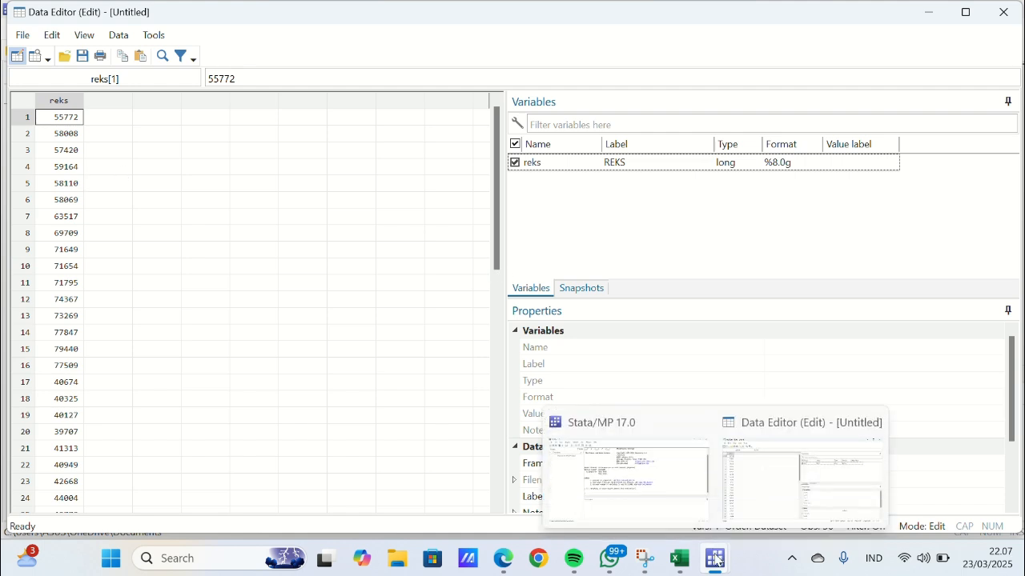
click(645, 481)
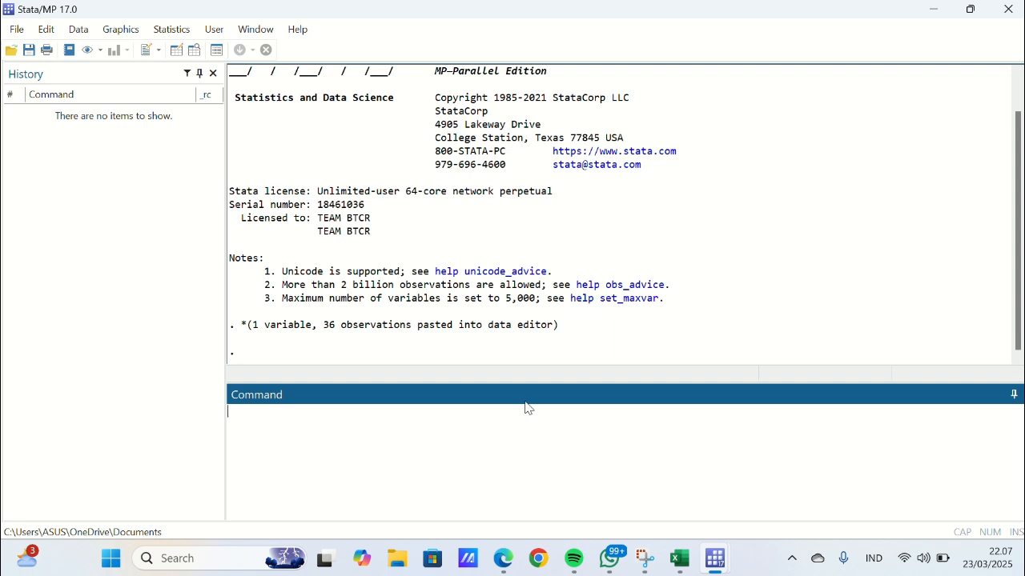
text(gen t = _n)
key(Return)
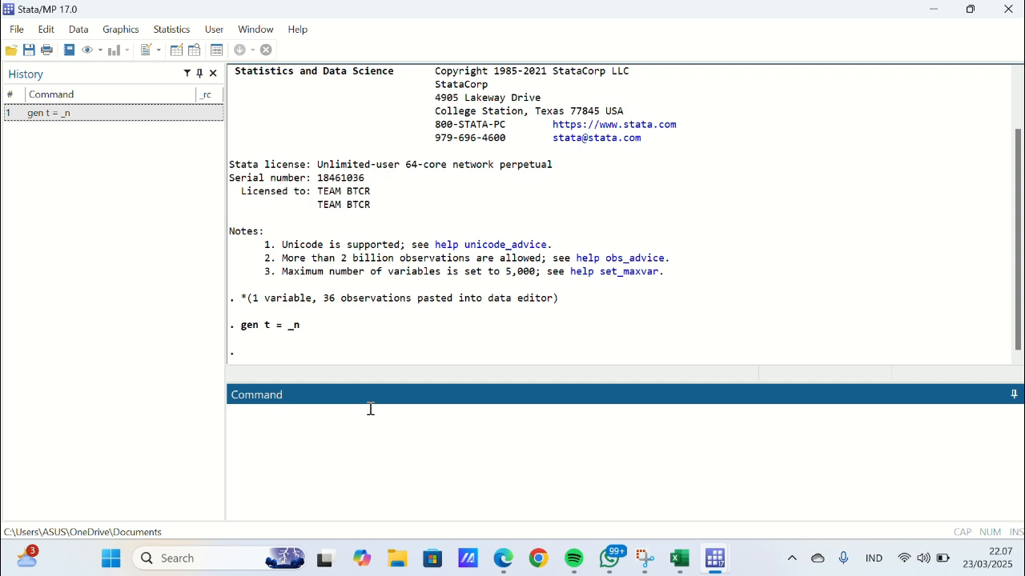
- Generate a monthly date variable starting January 2020 with gen newt = tm(2020m1) + t - 1
text(gen newt = tm)
text((2020)
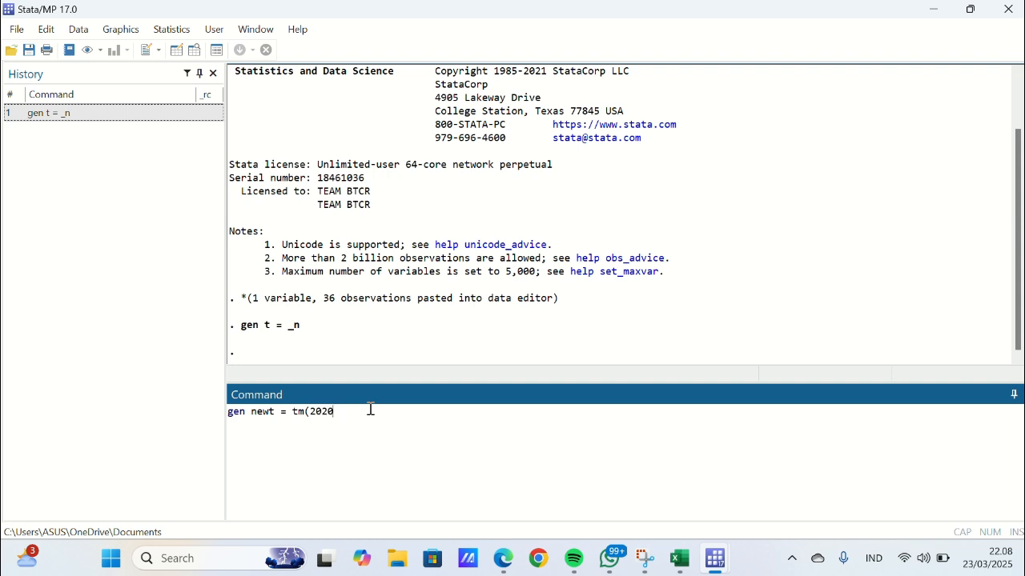
text(m1)
text())
text( +)
text( _ - 1)
key(Return)
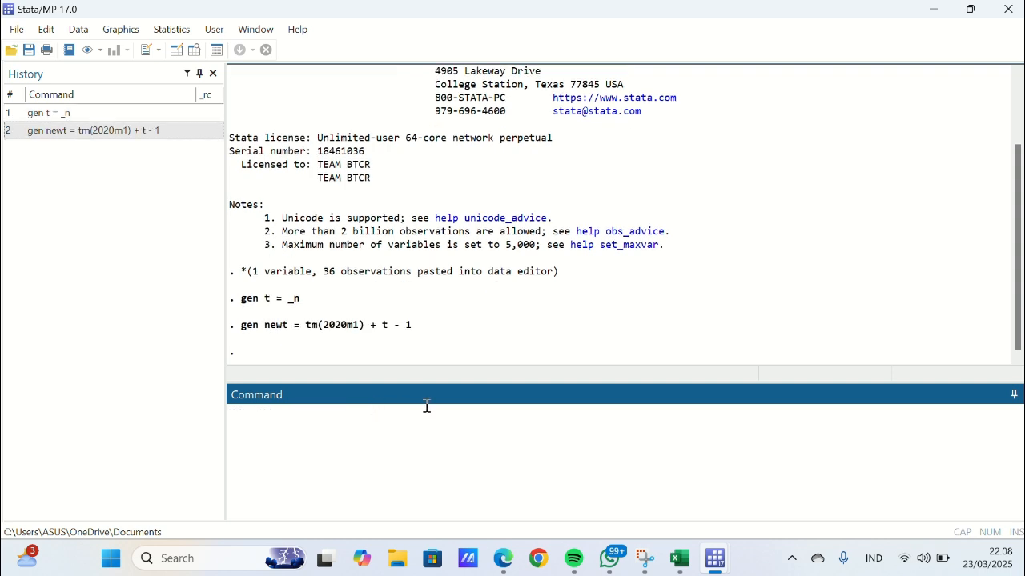
- Change the display format of the newt variable in the Data Editor to Monthly (%tm), with the 2021m4 sample style
mouse_move(723, 566)
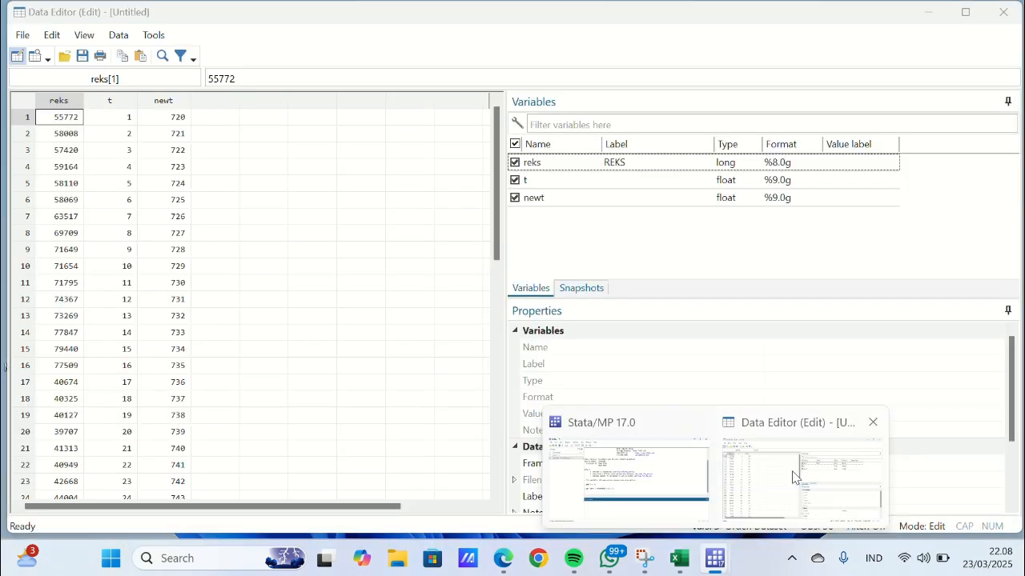
click(796, 478)
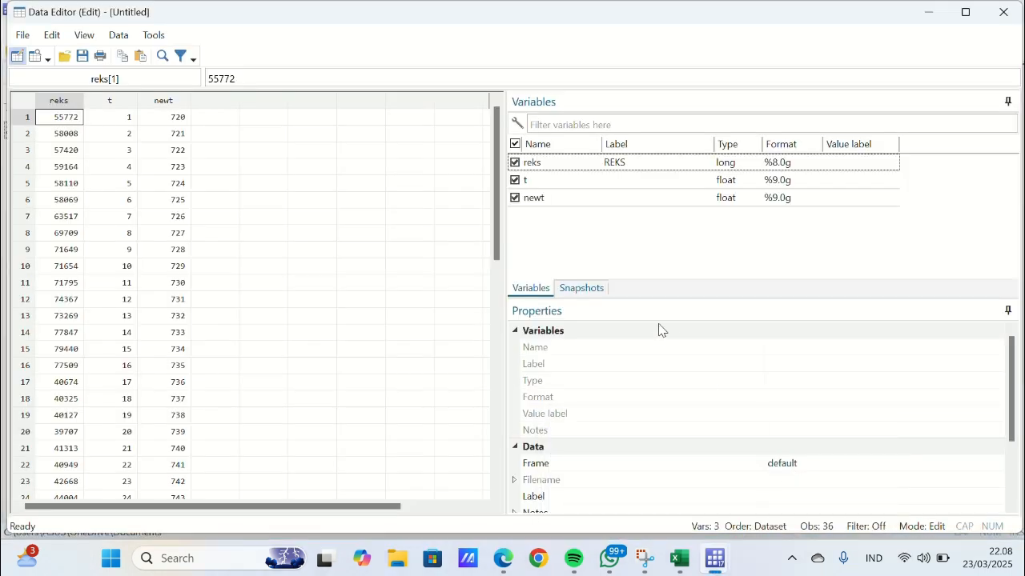
click(180, 102)
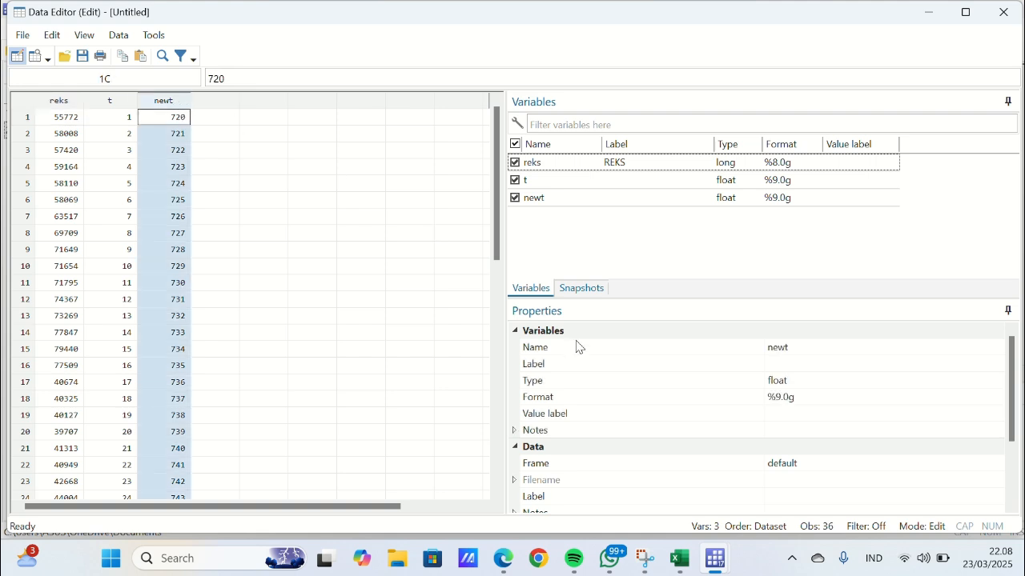
click(797, 397)
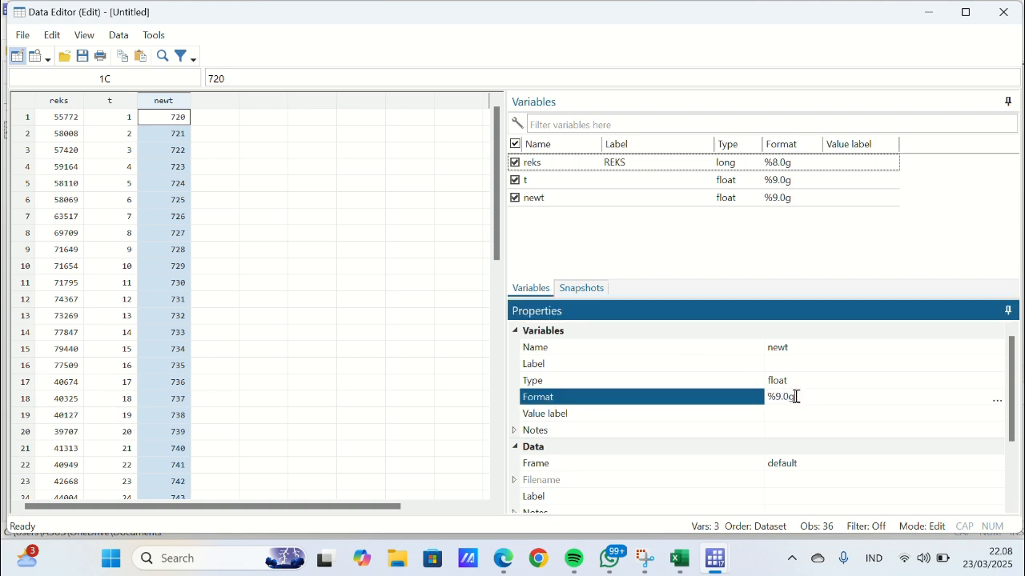
click(997, 398)
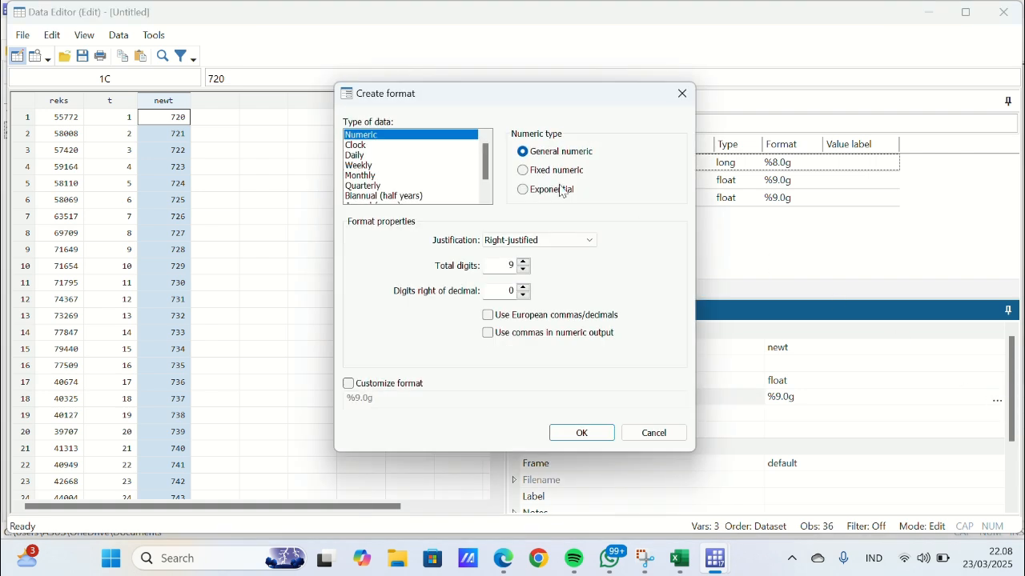
click(388, 180)
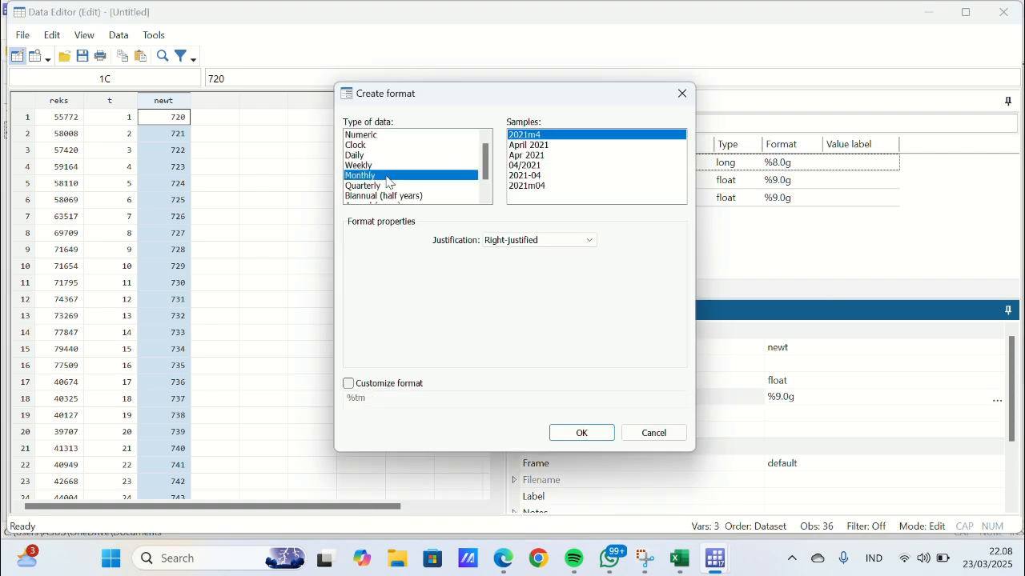
click(595, 434)
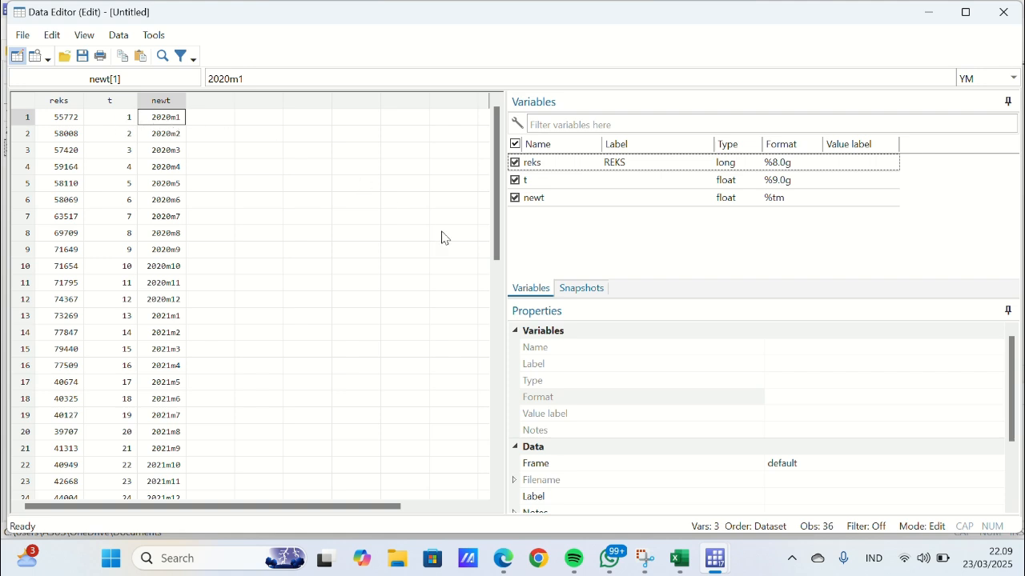
- Declare the dataset as time series with newt as the time variable, using tsset newt
mouse_move(713, 561)
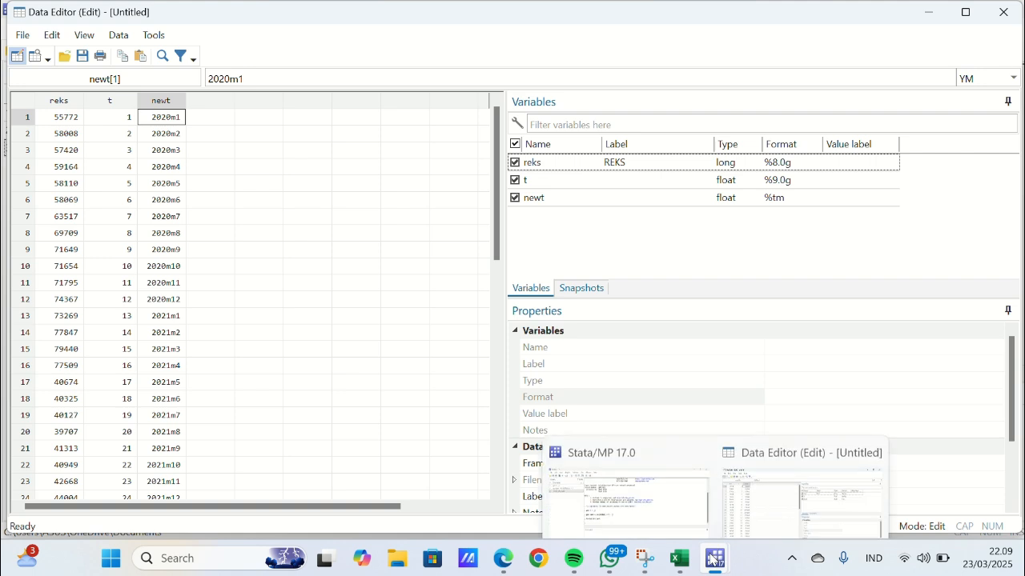
click(629, 492)
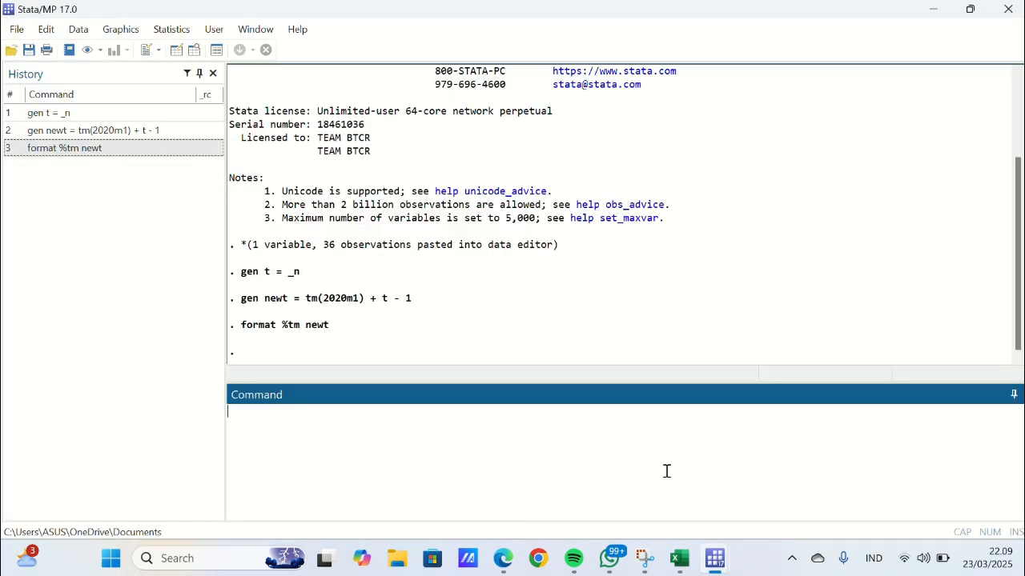
text(tsset newt)
key(Return)
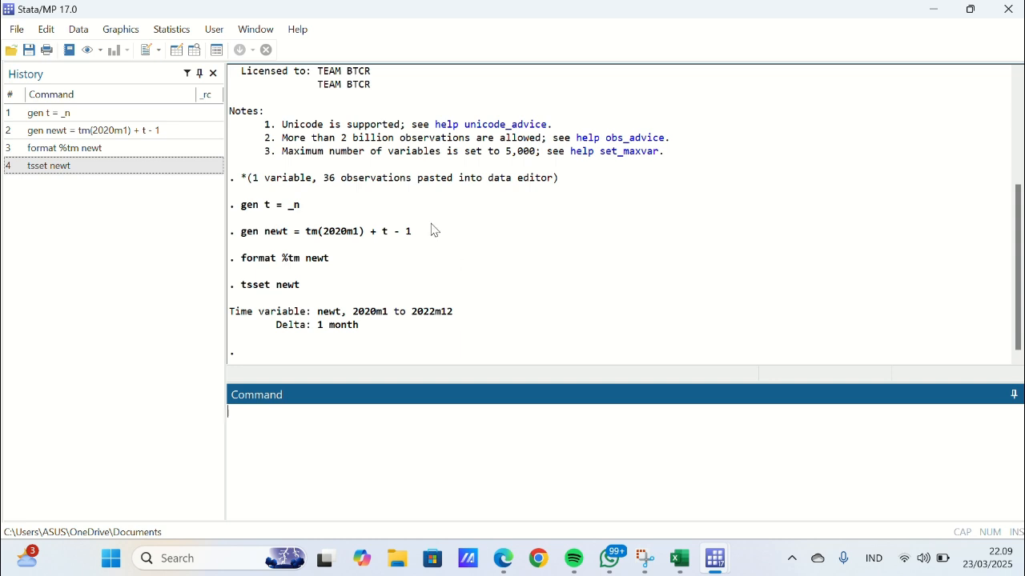
- Create a time-series line plot with reks as the Y variable
click(124, 31)
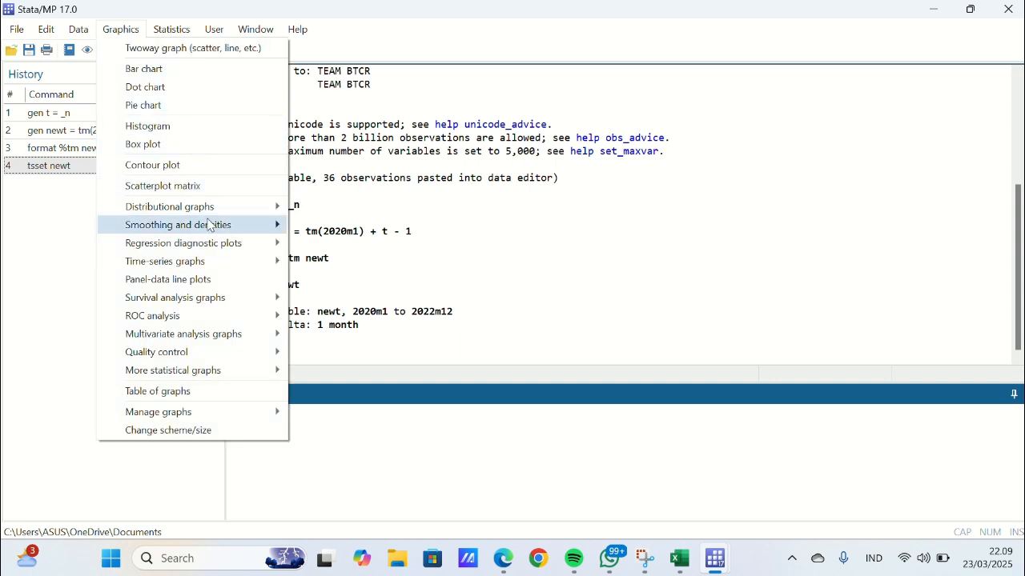
mouse_move(213, 266)
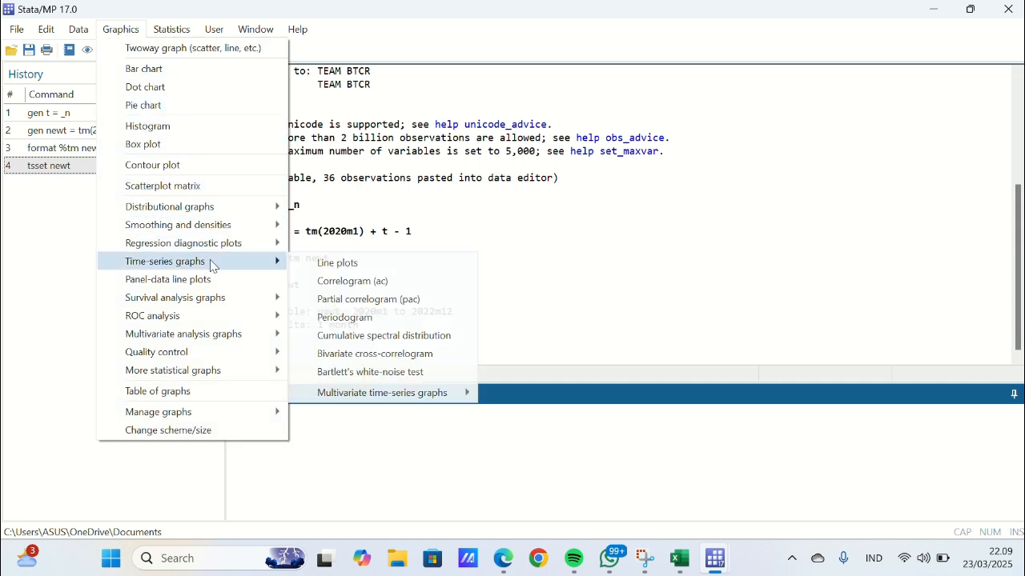
click(313, 262)
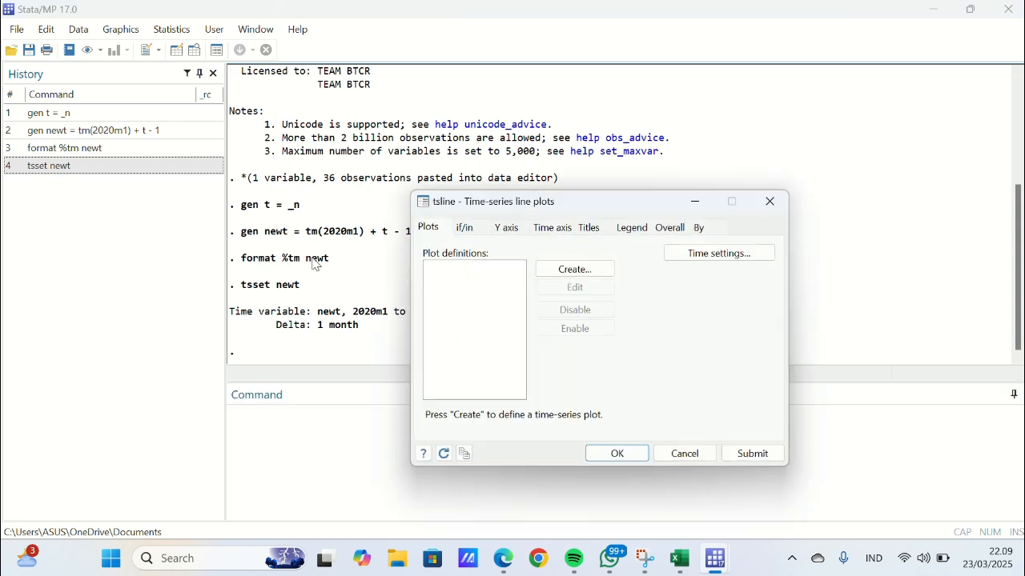
click(602, 269)
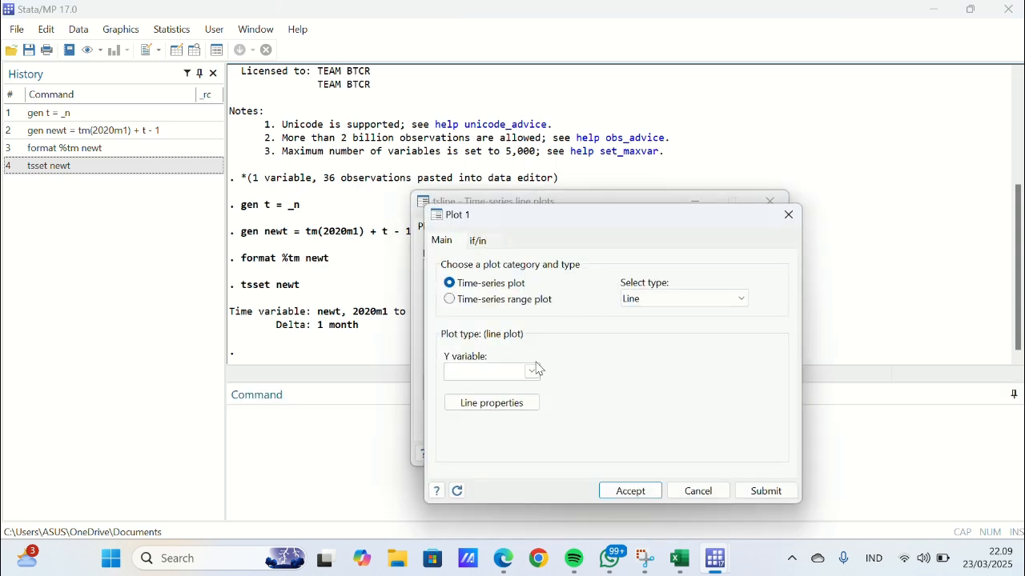
click(533, 371)
click(517, 390)
click(636, 494)
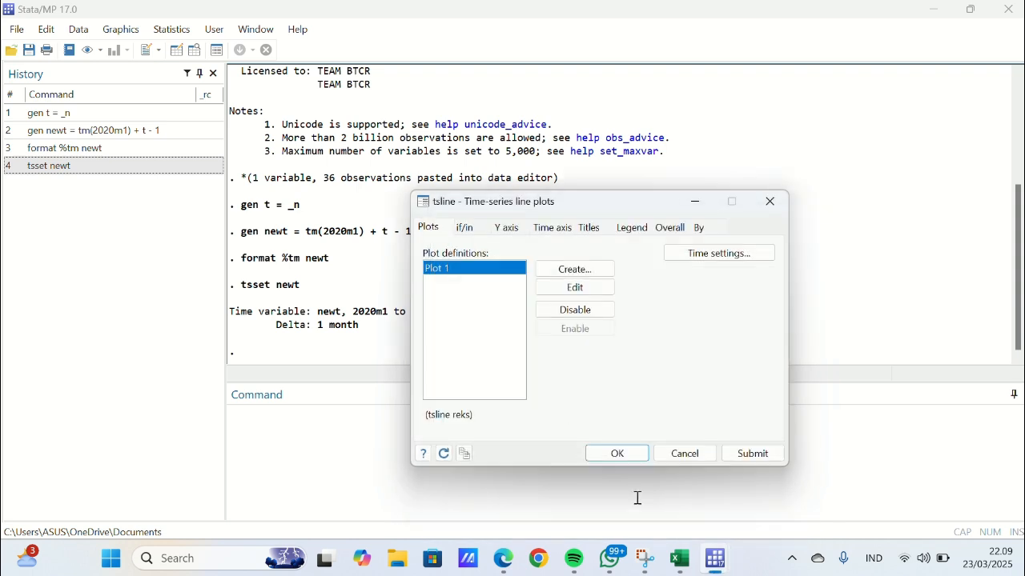
click(618, 454)
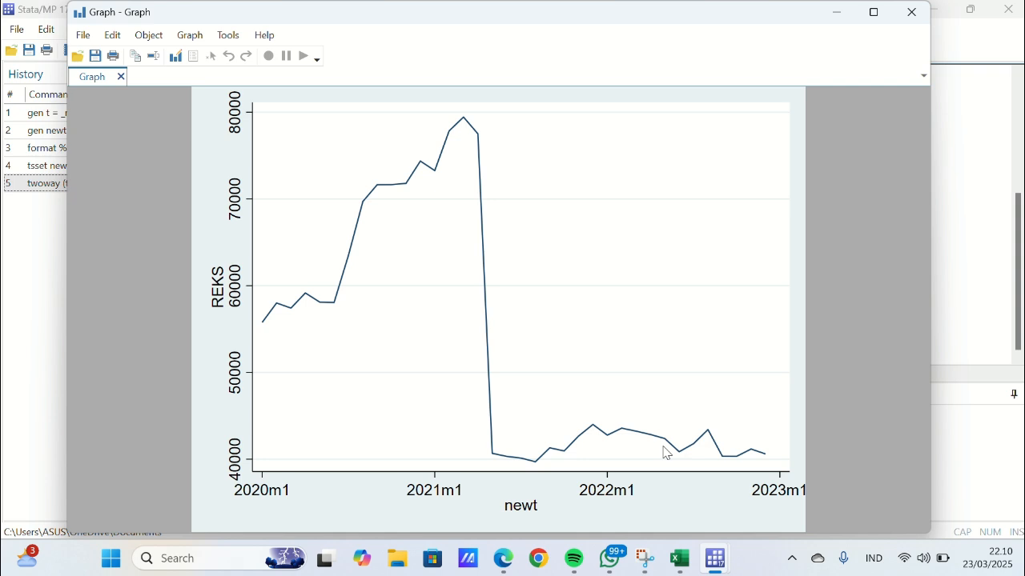
- Return to the main Stata window and fit a constant-only regression with regress reks
mouse_move(706, 569)
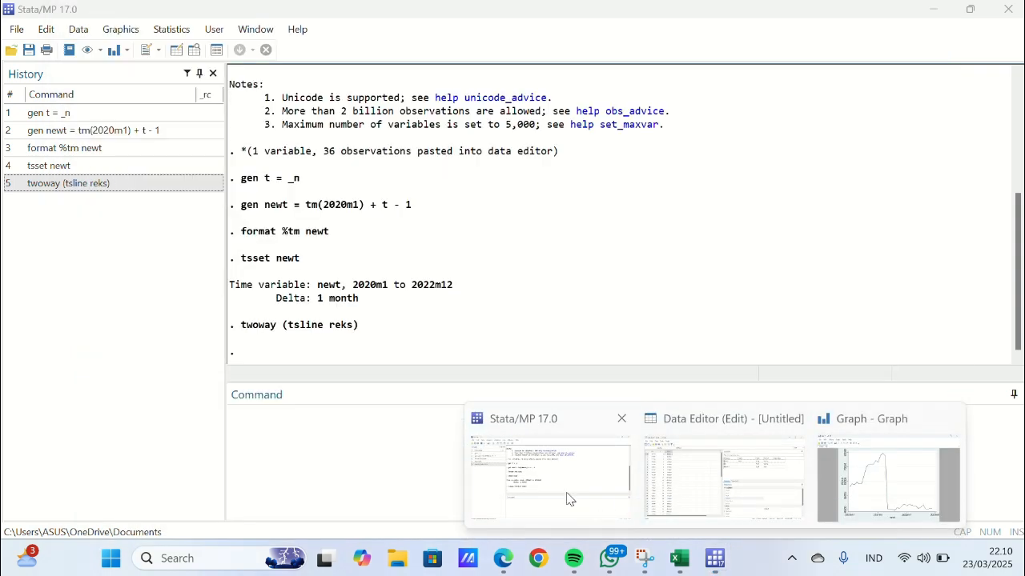
click(567, 490)
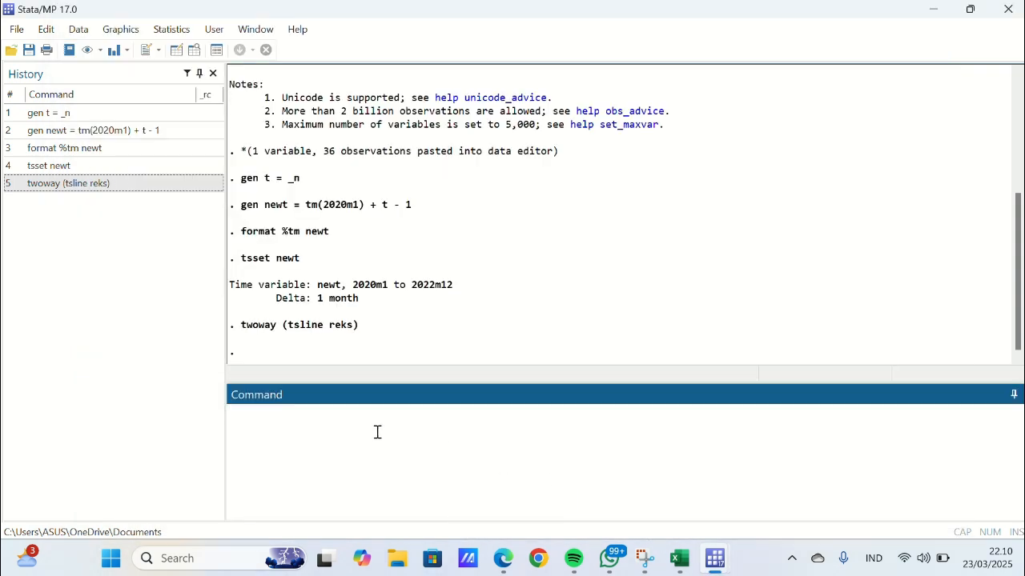
text(regress reks)
key(Return)
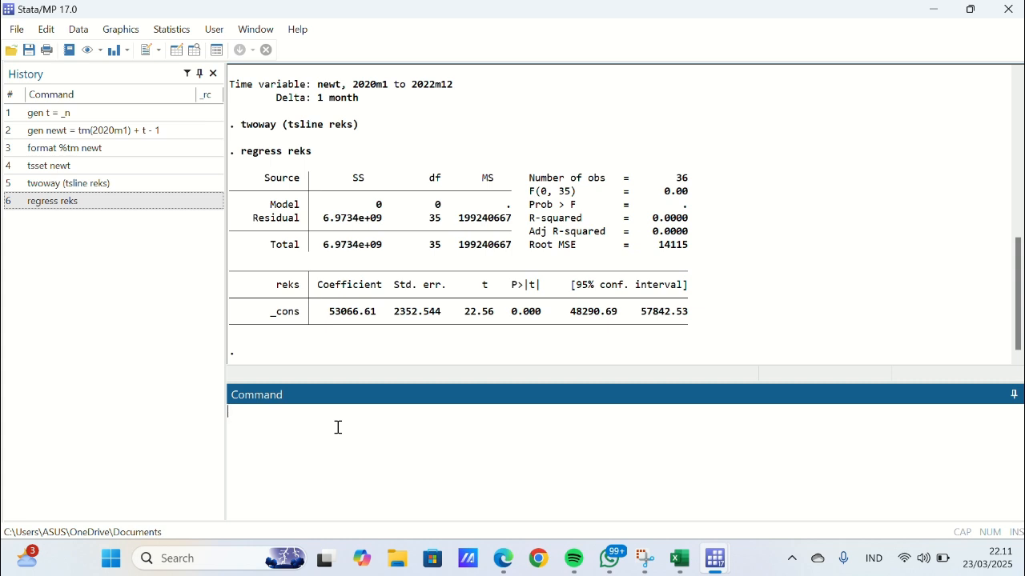
- Run the cumulative sum test for parameter stability with estat sbcusum
text(estat cusum)
key(BackSpace)
key(BackSpace)
key(BackSpace)
key(BackSpace)
key(BackSpace)
text(sbcusum)
key(Return)
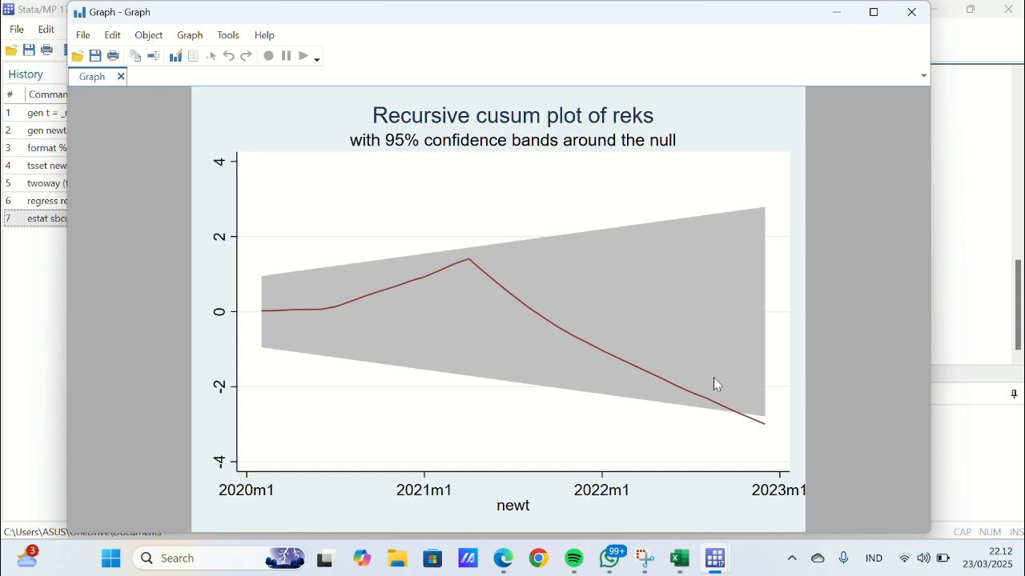
- Return to the results window and test for a single structural break at an unknown date with estat sbsingle
mouse_move(716, 564)
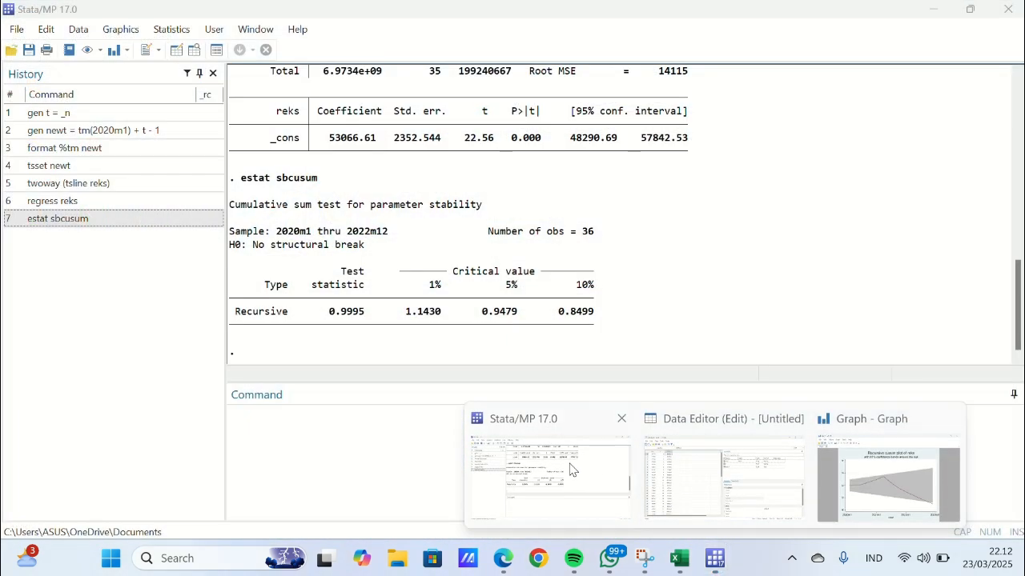
click(570, 464)
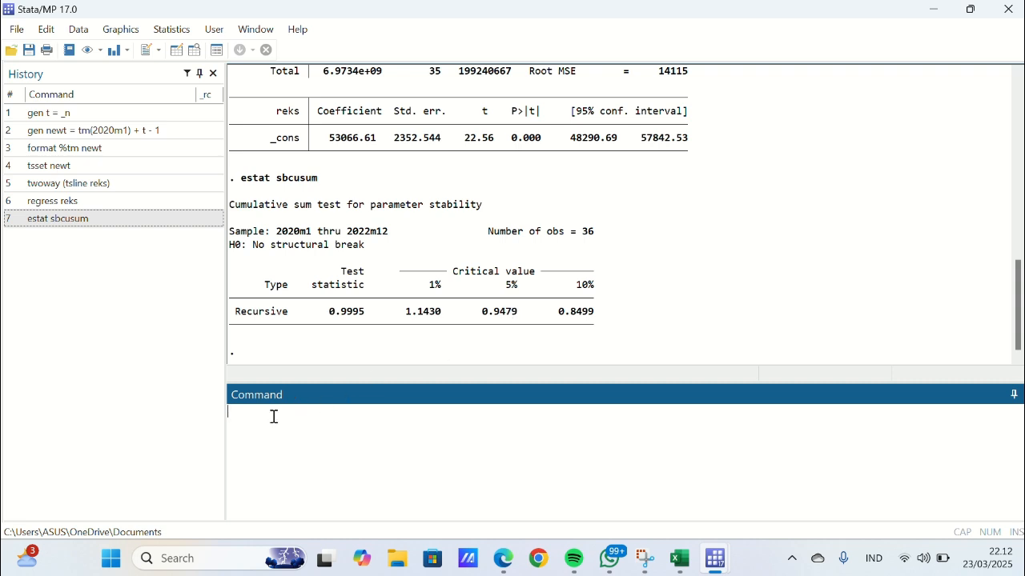
text(estat sbsubgle)
key(BackSpace)
key(BackSpace)
key(BackSpace)
key(BackSpace)
key(BackSpace)
text(ingle)
key(Return)
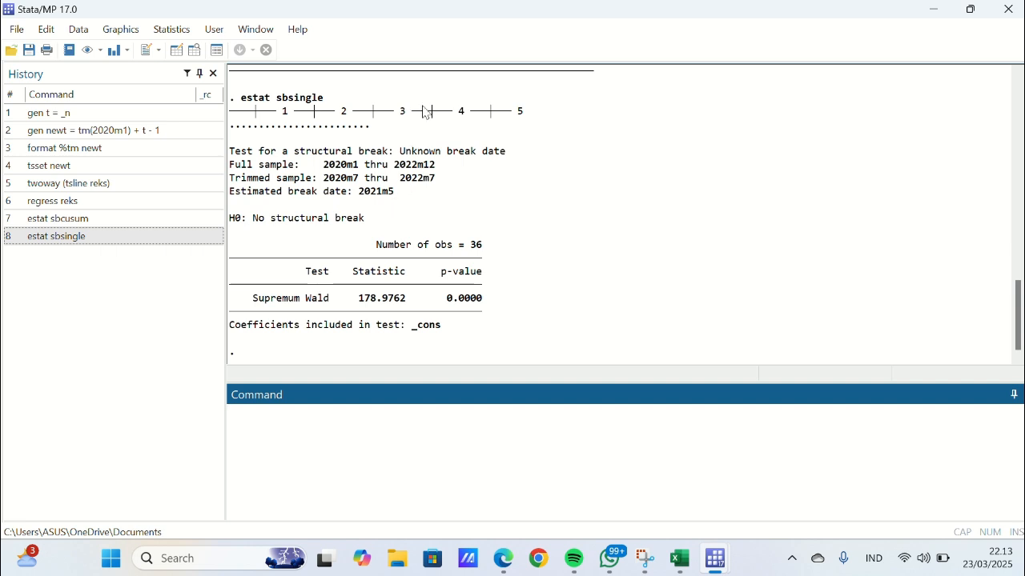
- Test for a structural break at the known date May 2021 with estat sbknown, break (tm(2021m5))
key(super+shift+s)
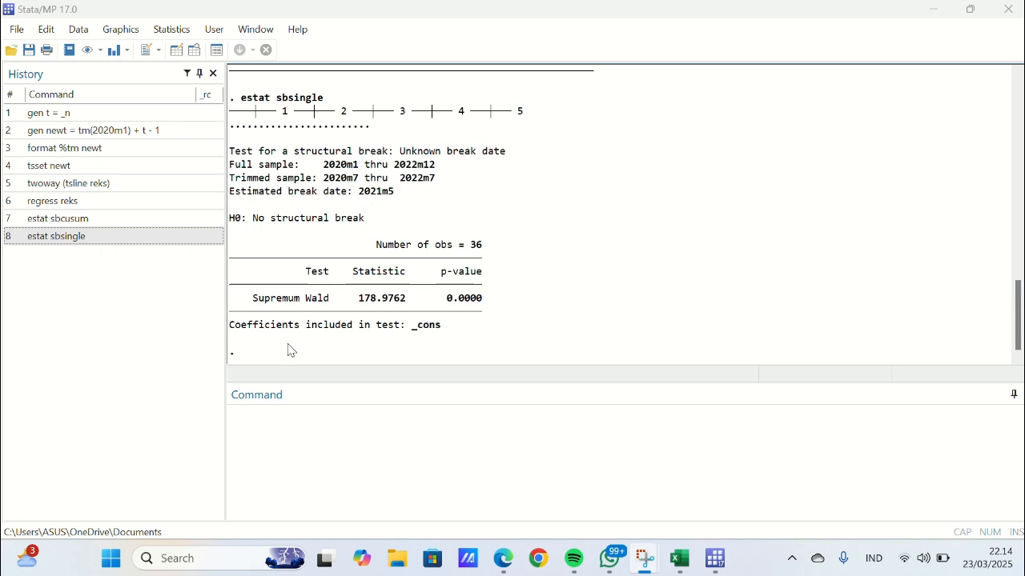
click(243, 414)
text(es)
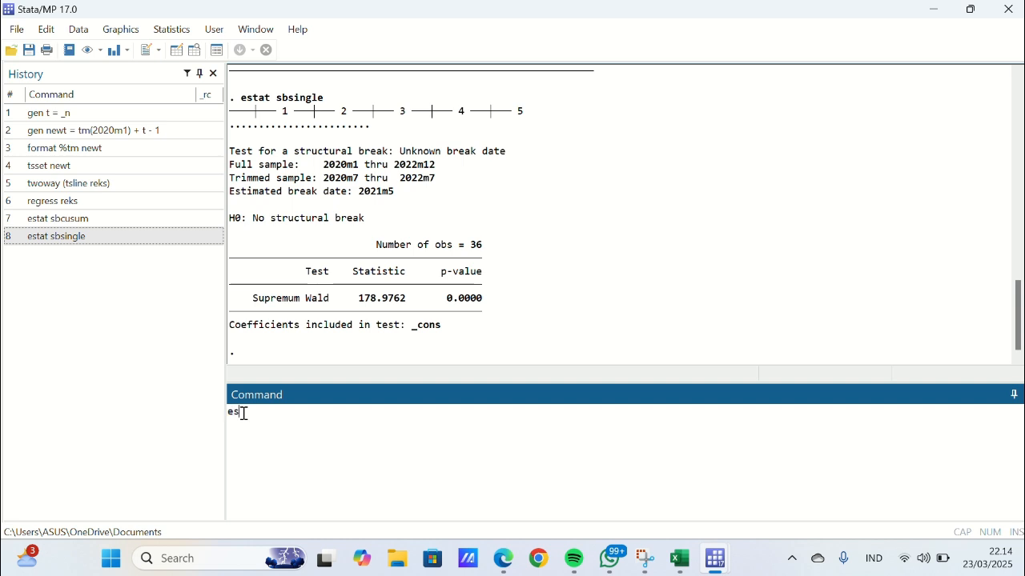
text(tat sbknoe)
key(BackSpace)
text(wn, break)
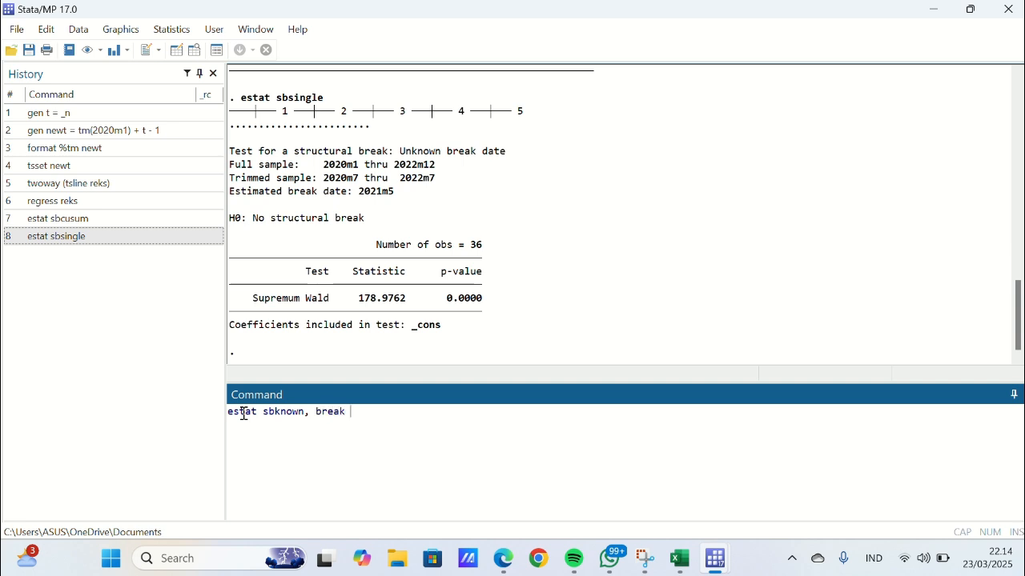
text( (tm()
text(2020m5)))
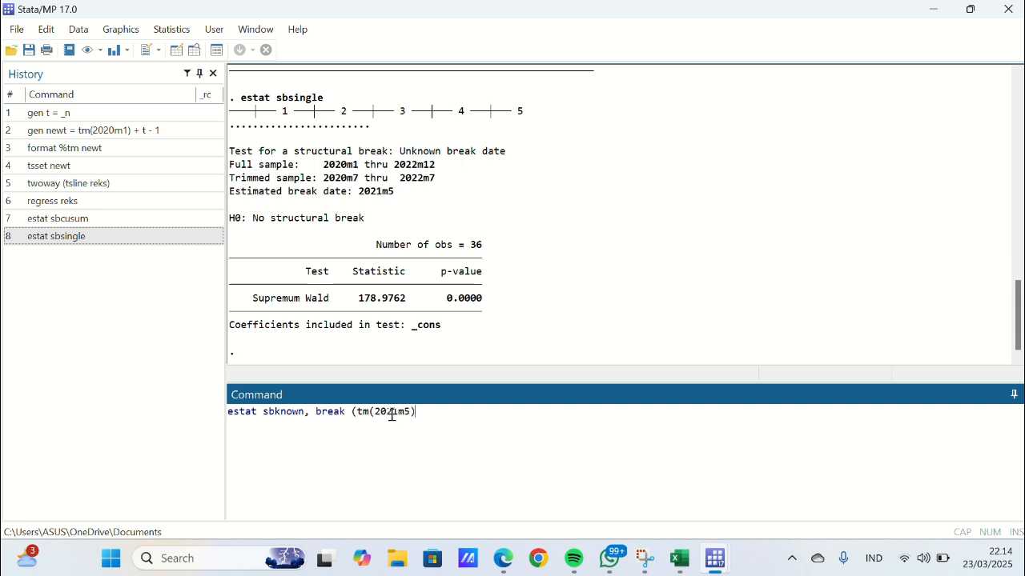
key(Return)
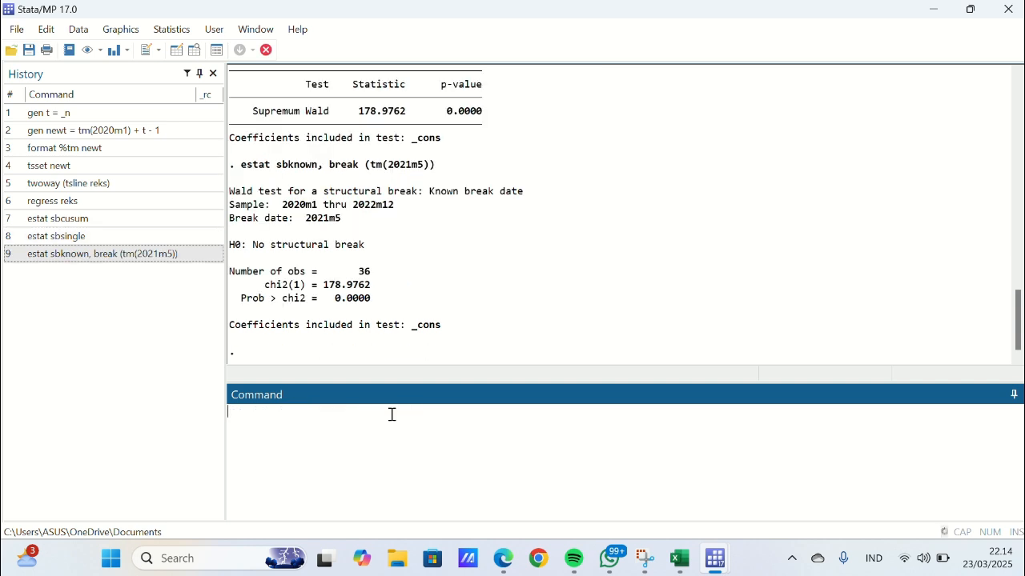